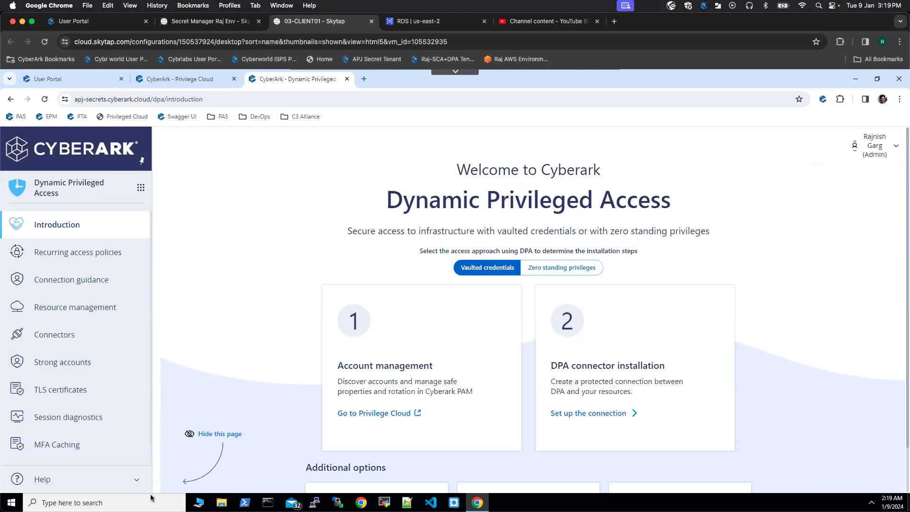
- Launch HeidiSQL and create a new session with the default name in the session manager
{"action": "left_click", "coordinate": [137, 502]}
{"action": "type", "text": "heidi"}
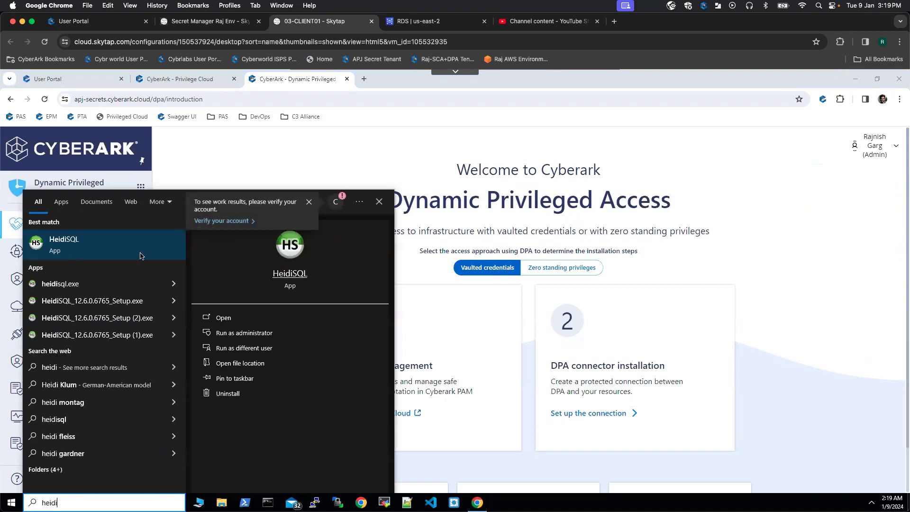
{"action": "left_click", "coordinate": [140, 256]}
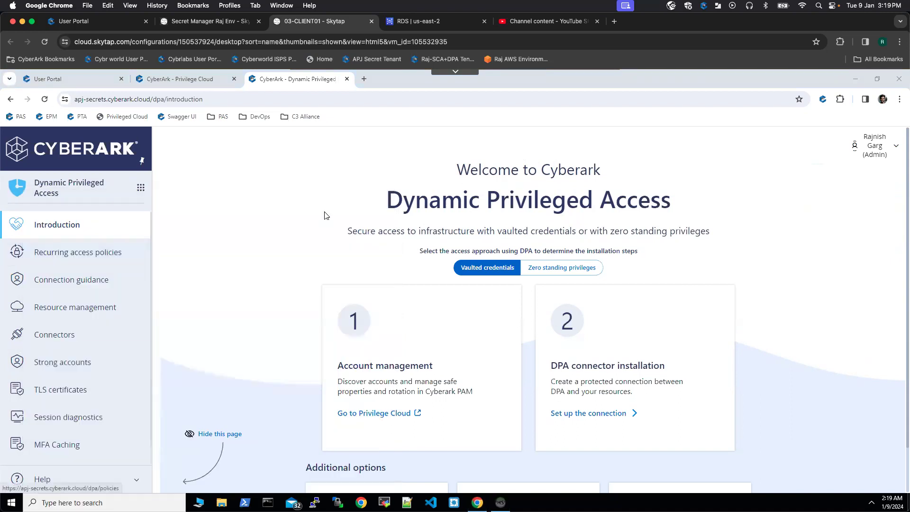
{"action": "left_click_drag", "start_coordinate": [221, 113], "coordinate": [616, 127]}
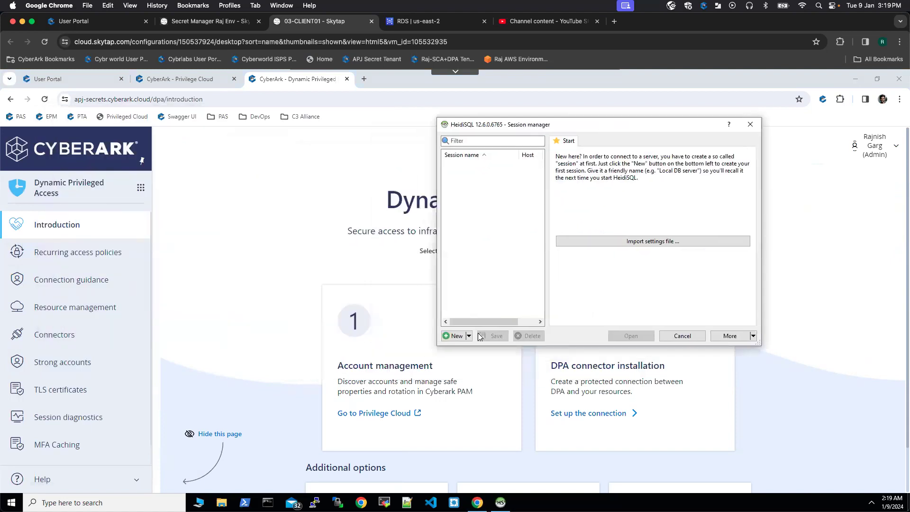
{"action": "left_click", "coordinate": [454, 336]}
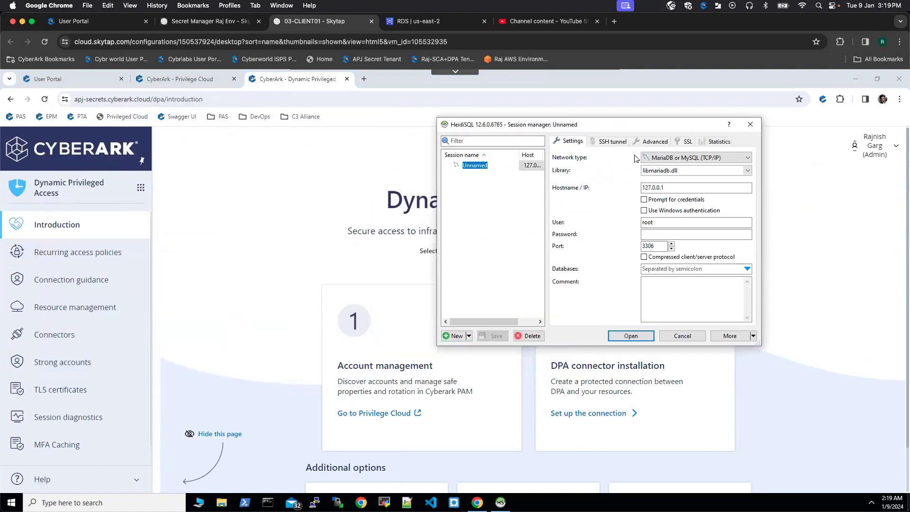
{"action": "right_click", "coordinate": [473, 165]}
{"action": "left_click", "coordinate": [459, 194]}
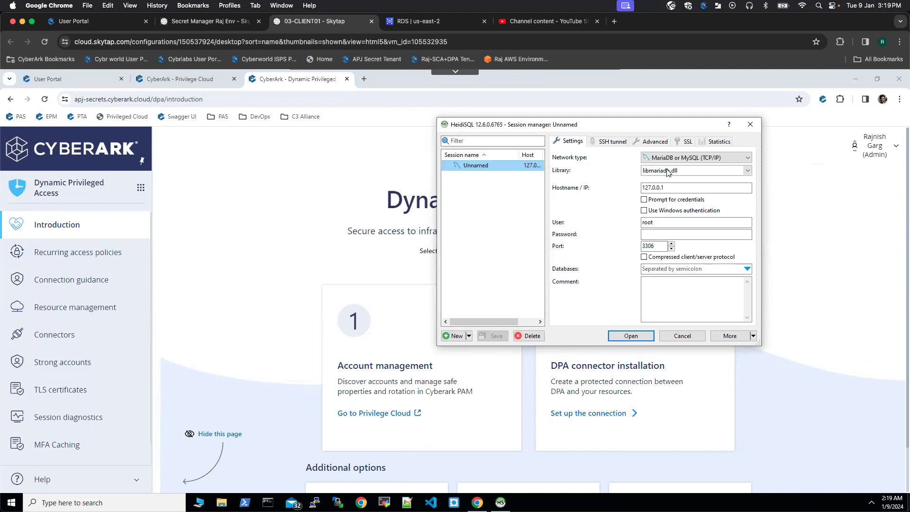
- Set the new session's network type to PostgreSQL (TCP/IP) and clear its default hostname
{"action": "left_click", "coordinate": [748, 160]}
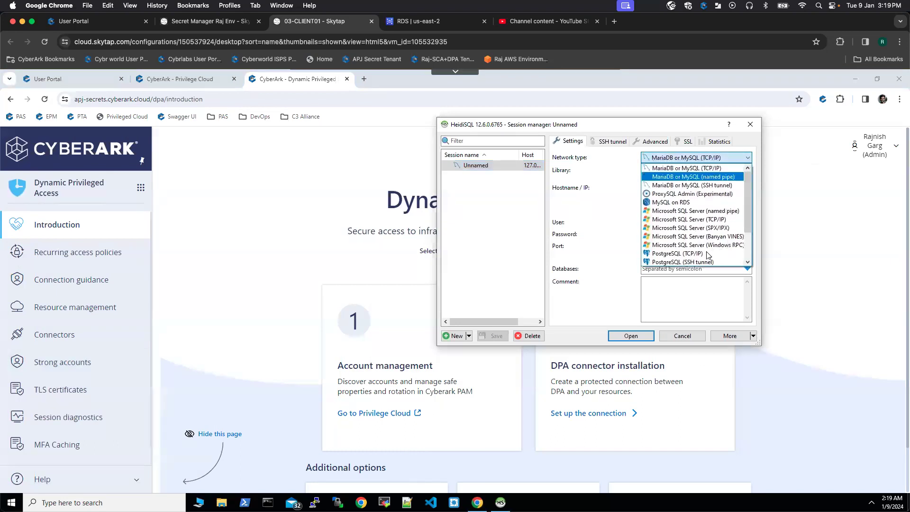
{"action": "left_click", "coordinate": [696, 255]}
{"action": "left_click", "coordinate": [667, 187]}
{"action": "left_click_drag", "start_coordinate": [667, 187], "coordinate": [630, 190]}
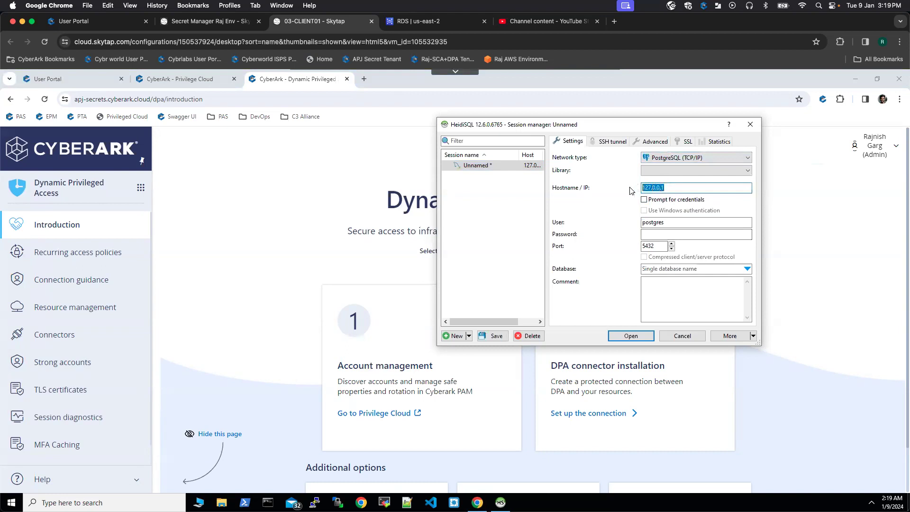
{"action": "key", "text": "BackSpace"}
- Switch to CyberArk DPA in the browser and copy the PostgreSQL hostname from the database connection guidance
{"action": "left_click", "coordinate": [282, 216]}
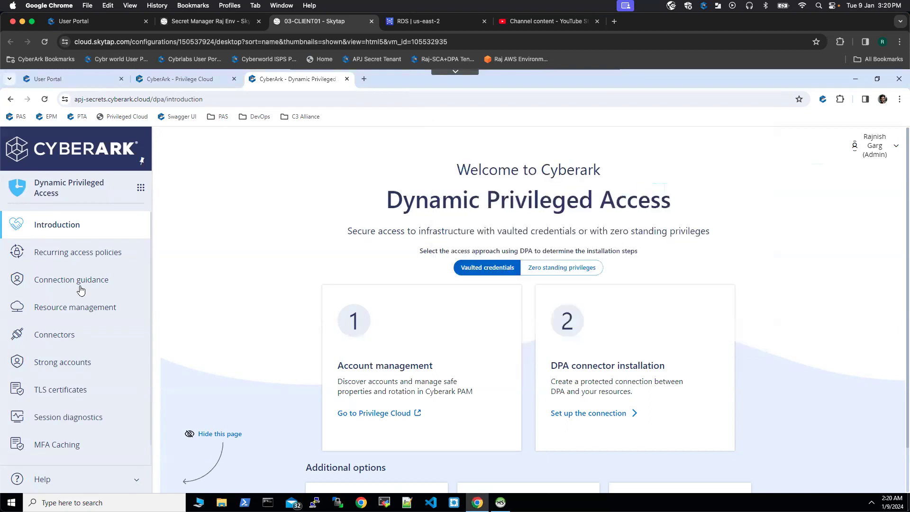
{"action": "left_click", "coordinate": [65, 285]}
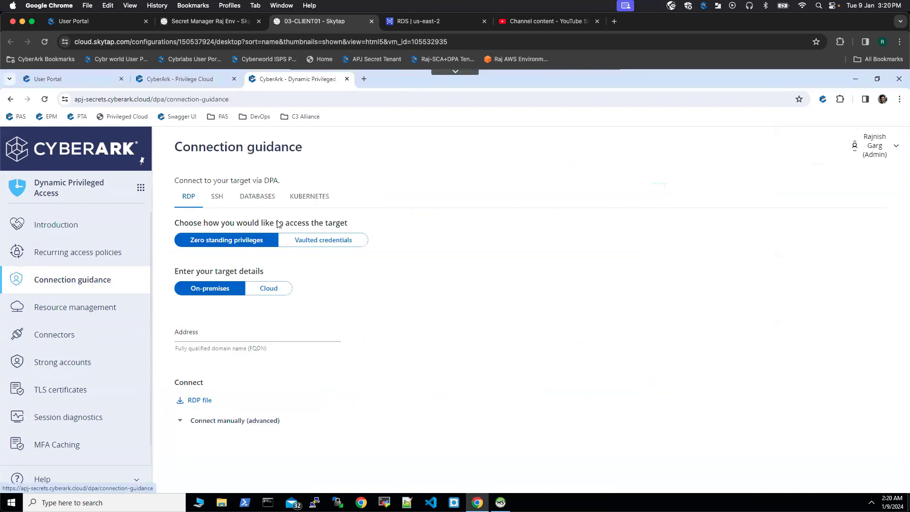
{"action": "left_click", "coordinate": [260, 198]}
{"action": "left_click", "coordinate": [239, 233]}
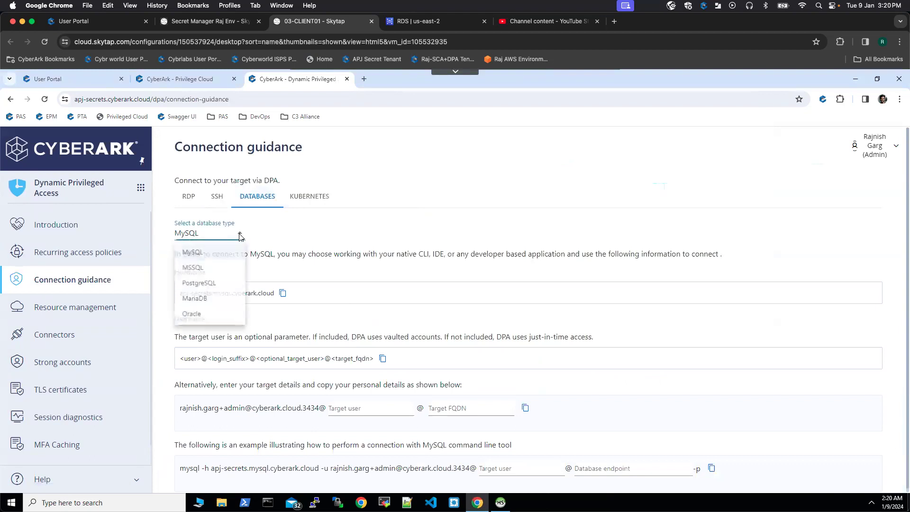
{"action": "left_click", "coordinate": [199, 284]}
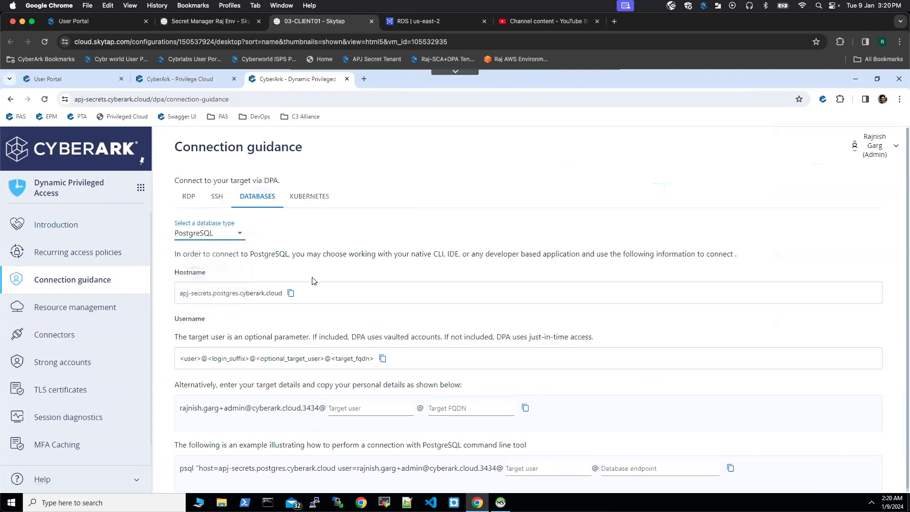
{"action": "left_click", "coordinate": [291, 294]}
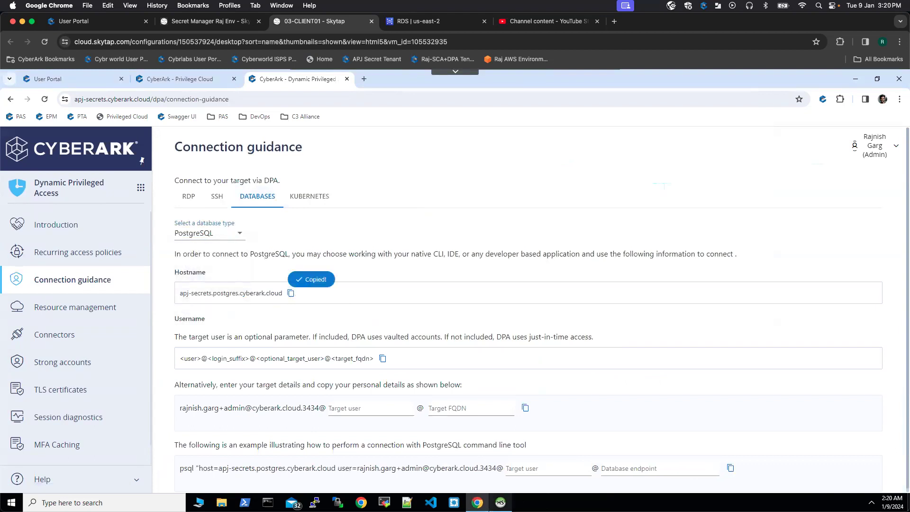
- Switch to HeidiSQL, set the session's hostname to apj-secrets.postgres.cyberark.cloud and choose the libpq-10.dll library
{"action": "left_click", "coordinate": [500, 502]}
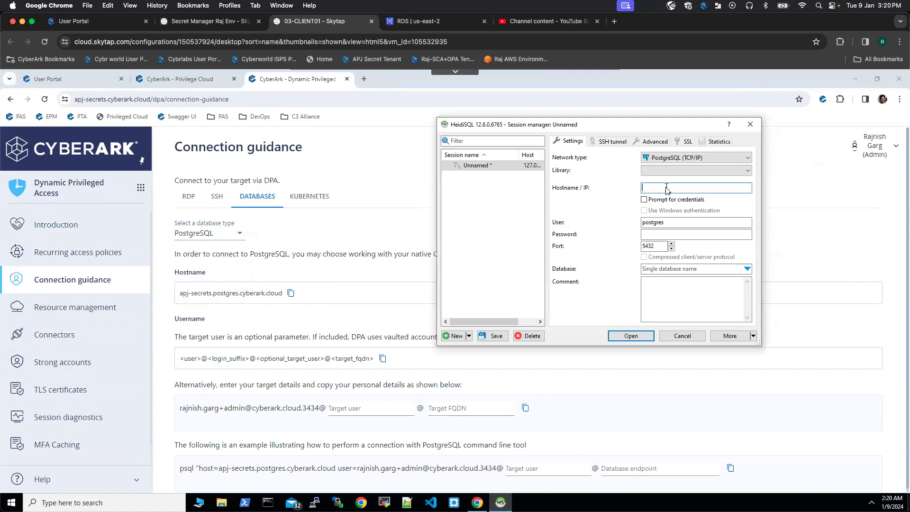
{"action": "key", "text": "ctrl+v"}
{"action": "left_click", "coordinate": [748, 171]}
{"action": "left_click", "coordinate": [716, 181]}
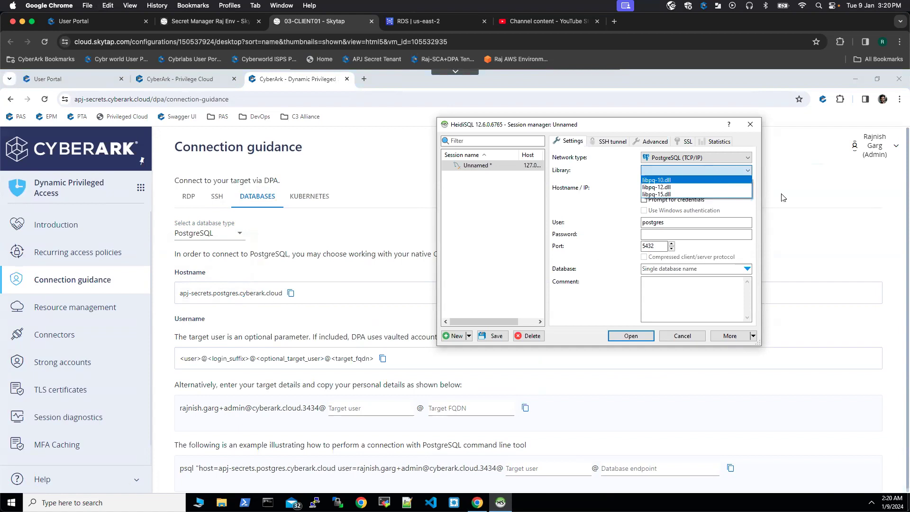
- Clear the default user name in the session settings, leaving Prompt for credentials off
{"action": "left_click", "coordinate": [644, 200]}
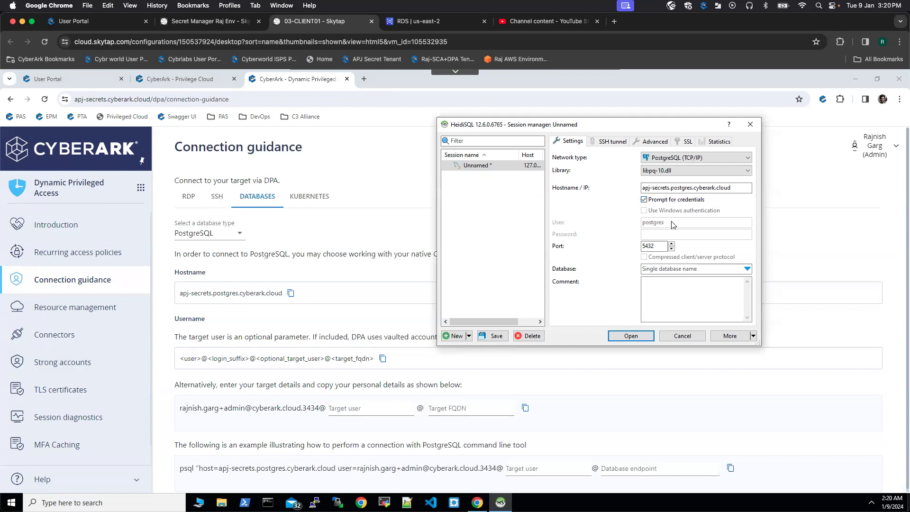
{"action": "left_click", "coordinate": [644, 200]}
{"action": "double_click", "coordinate": [677, 223]}
{"action": "key", "text": "BackSpace"}
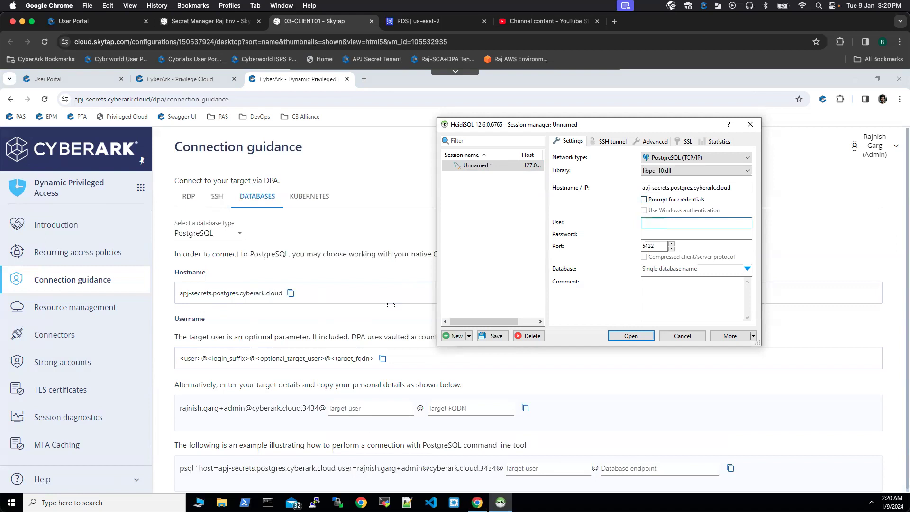
- In the browser's connection guidance, enter target user postgres and the database-1 RDS endpoint as target FQDN, and copy the resulting username string
{"action": "left_click", "coordinate": [345, 409]}
{"action": "type", "text": "postgres"}
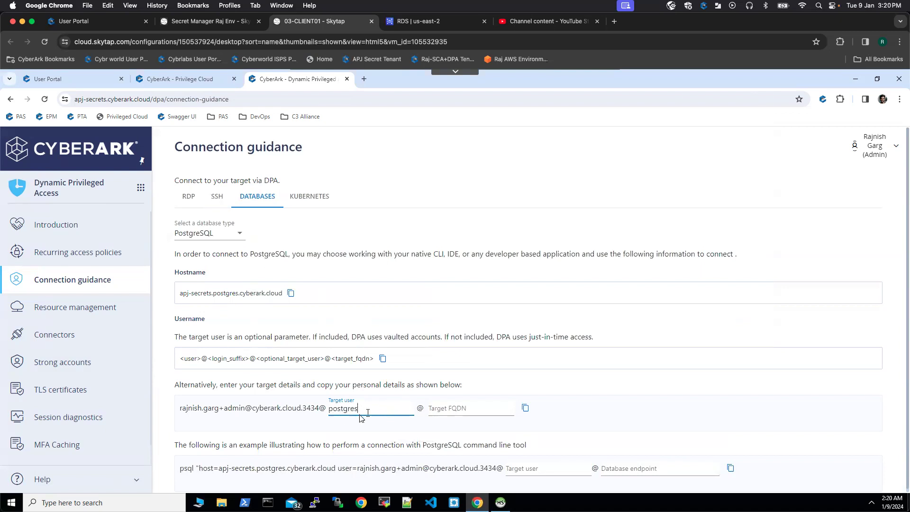
{"action": "left_click", "coordinate": [448, 408]}
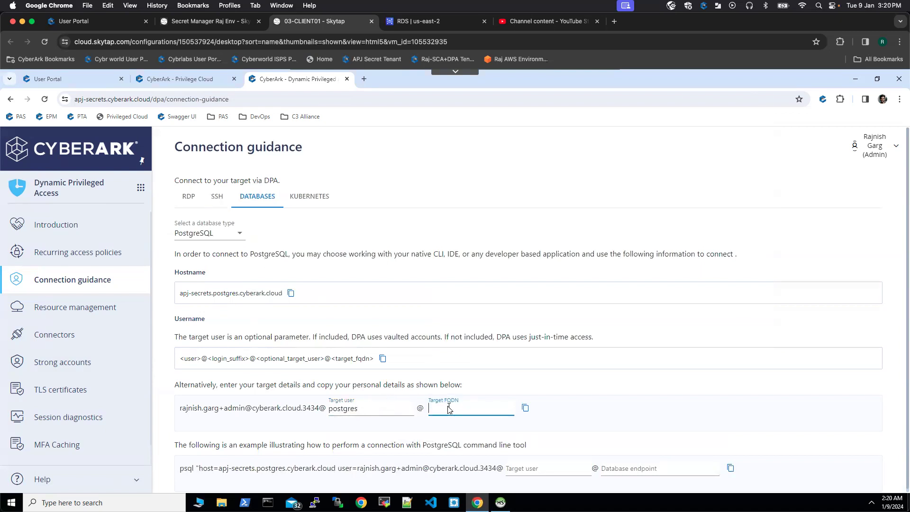
{"action": "left_click", "coordinate": [494, 433]}
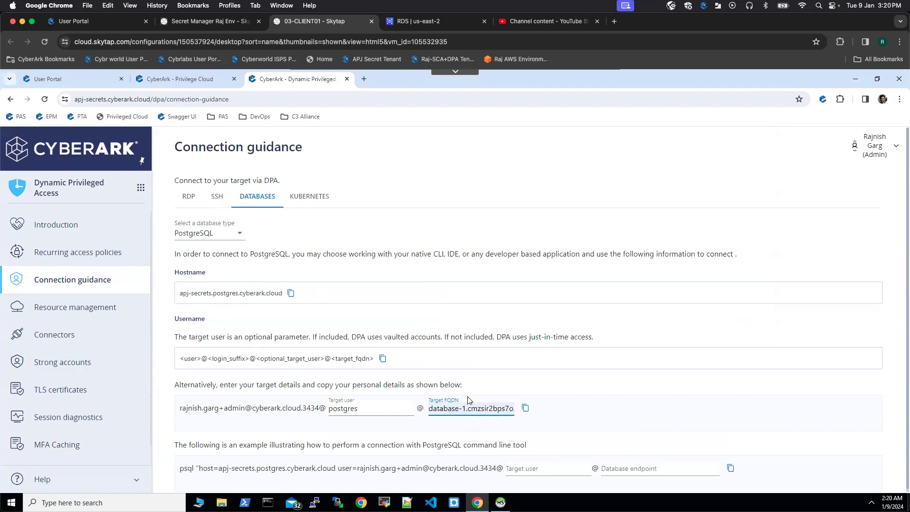
{"action": "left_click", "coordinate": [526, 409]}
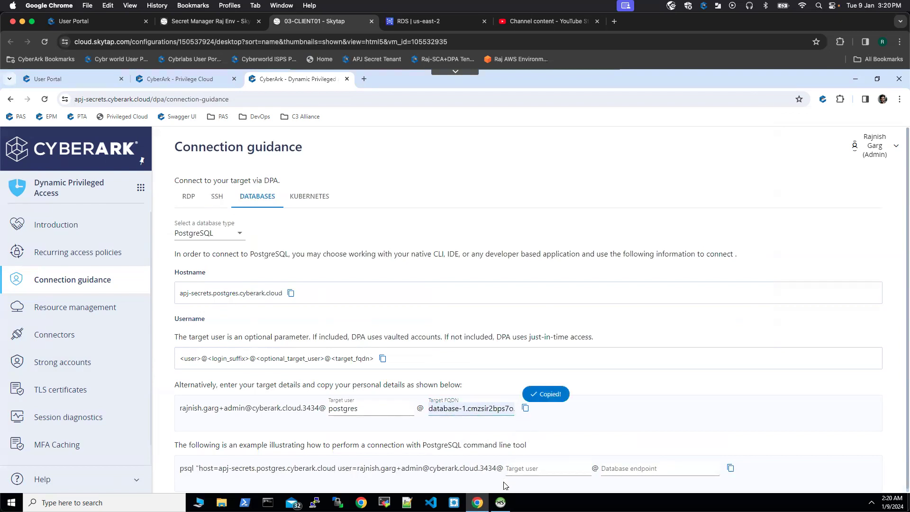
- Switch to HeidiSQL, paste the copied username string as the session's user and enable Prompt for credentials, dismissing the login prompt
{"action": "left_click", "coordinate": [500, 502]}
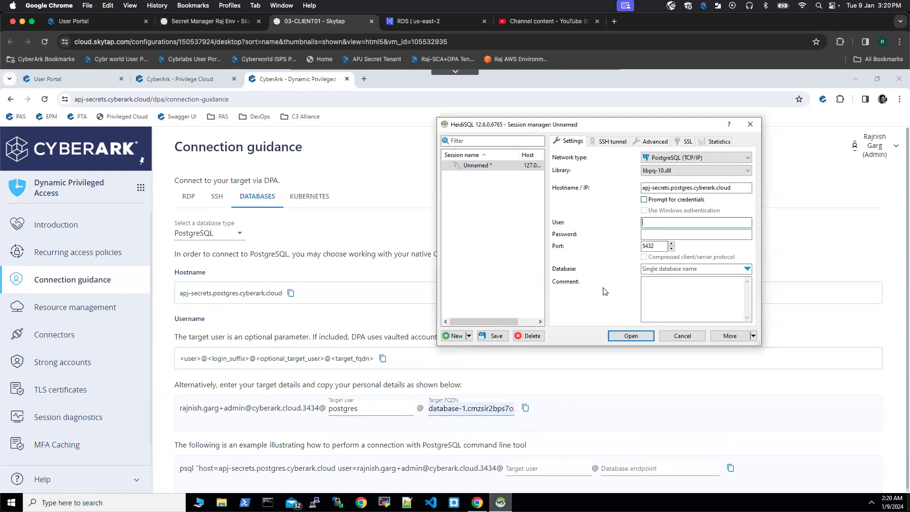
{"action": "key", "text": "ctrl+v"}
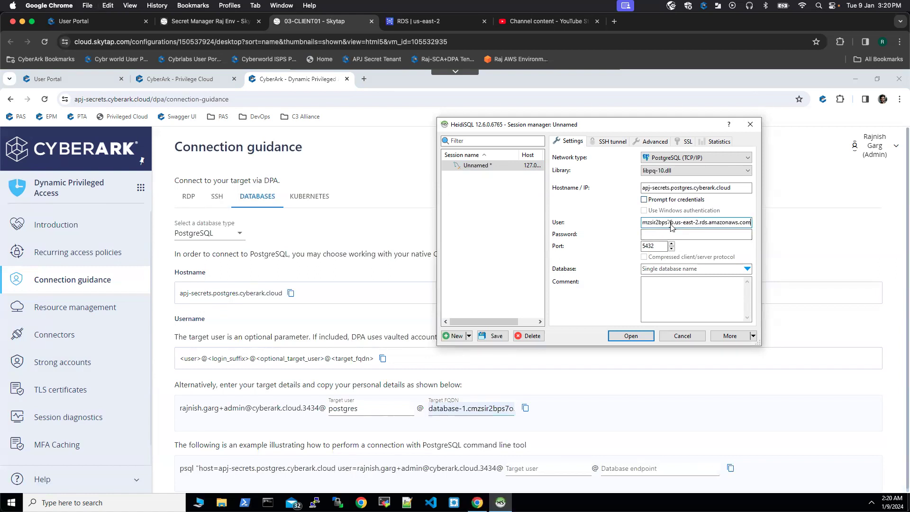
{"action": "left_click", "coordinate": [644, 199]}
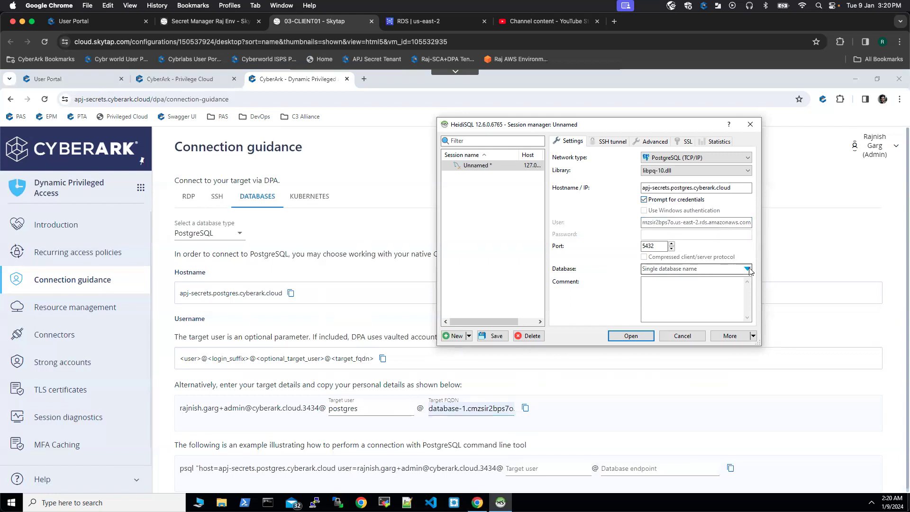
{"action": "key", "text": "Return"}
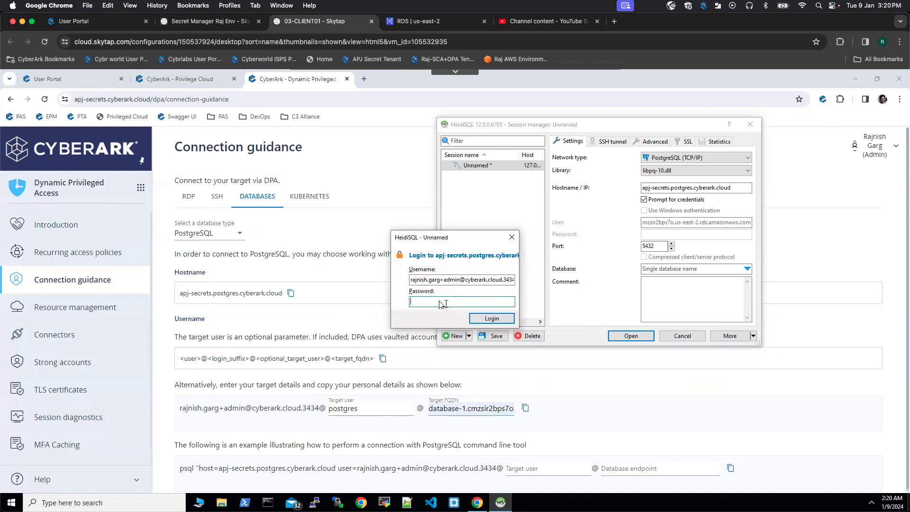
{"action": "left_click", "coordinate": [511, 237]}
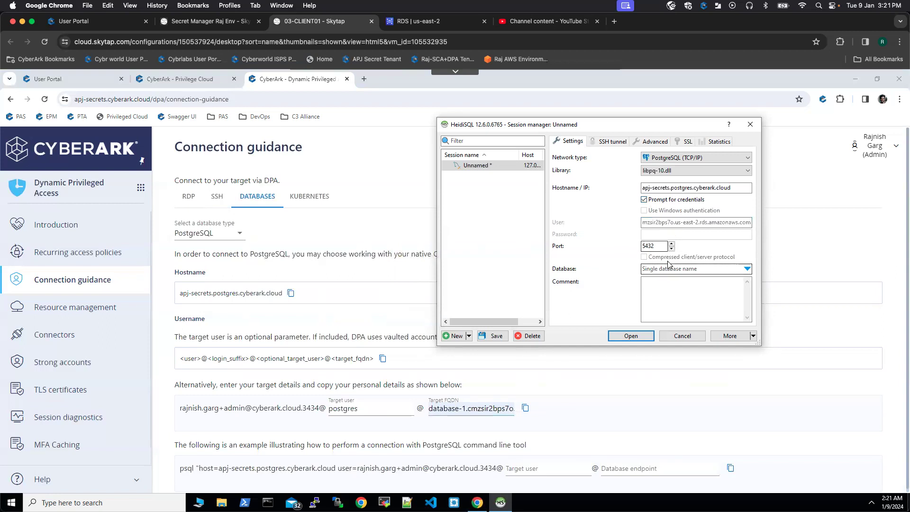
- Set the session's query timeout to 500 and save the session settings
{"action": "left_click", "coordinate": [653, 142]}
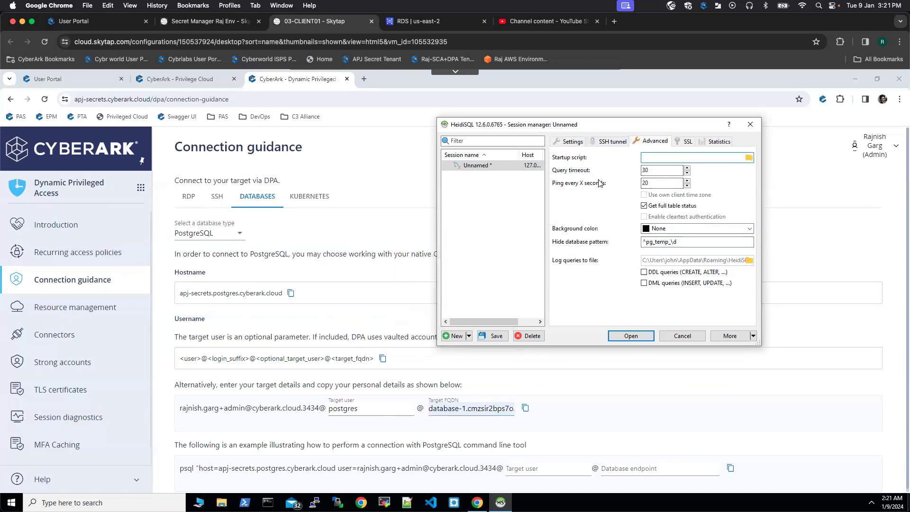
{"action": "left_click", "coordinate": [652, 170]}
{"action": "left_click", "coordinate": [568, 143]}
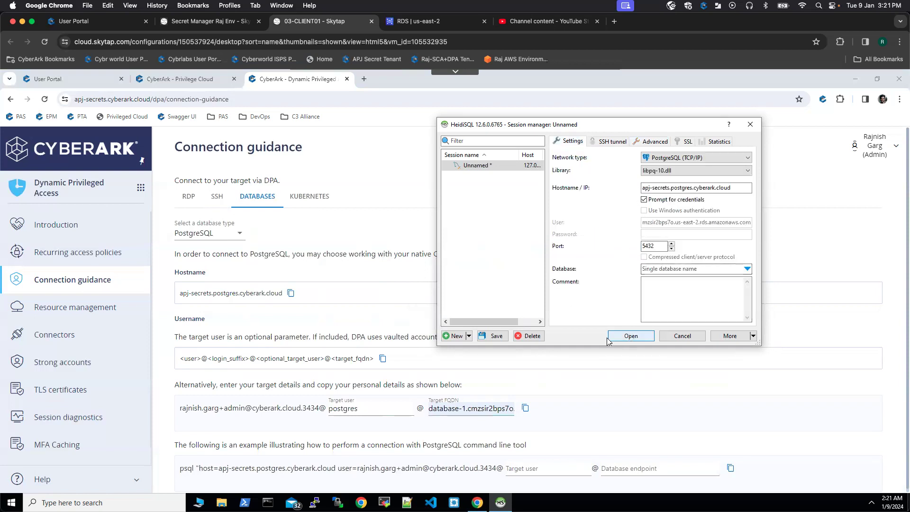
{"action": "left_click", "coordinate": [493, 336]}
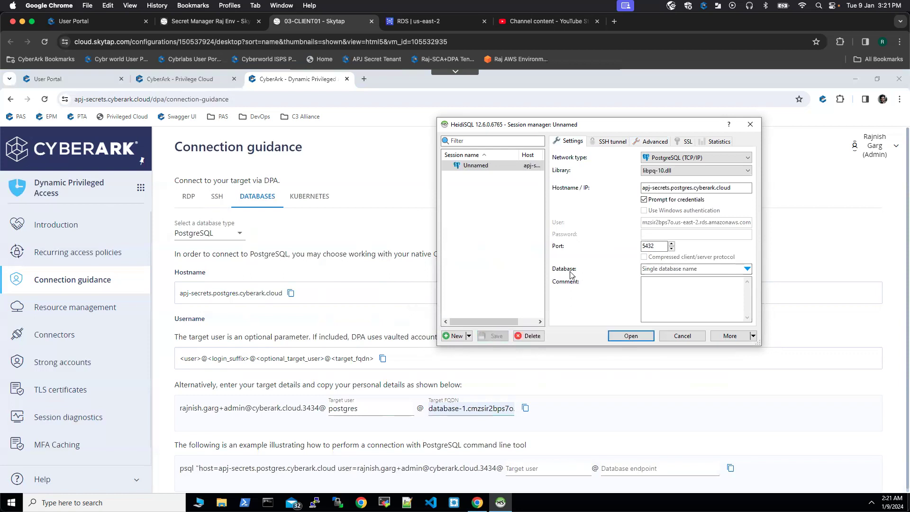
- Open the saved PostgreSQL session and log in with the account password
{"action": "double_click", "coordinate": [493, 167]}
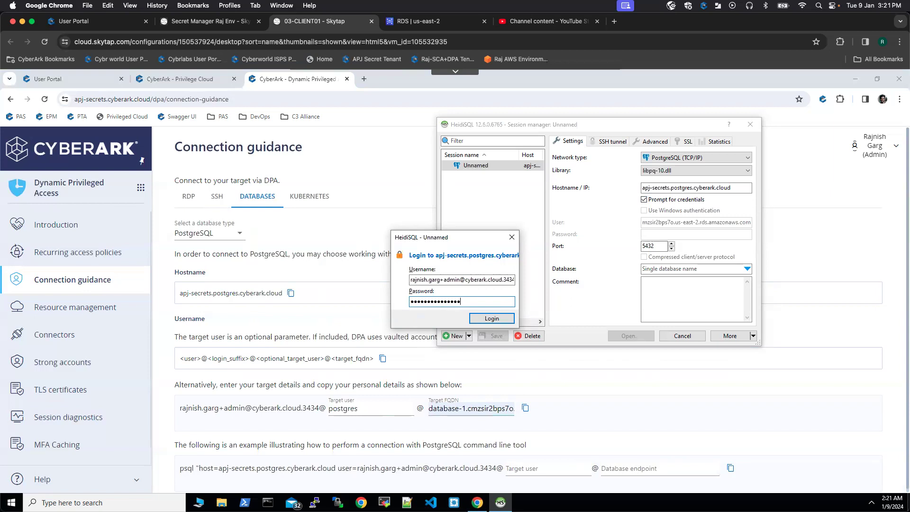
{"action": "left_click", "coordinate": [491, 318]}
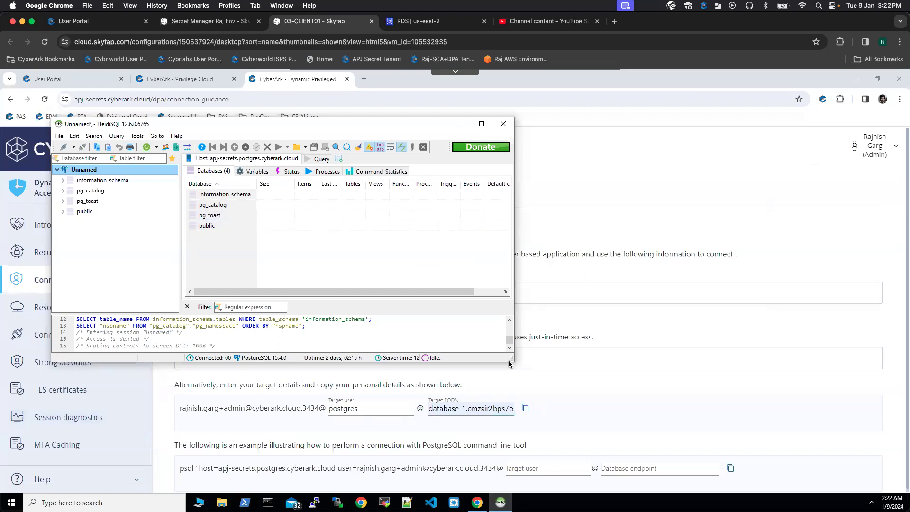
- Enlarge the HeidiSQL window and expand information_schema to examine its objects, including the _pg_char_max_length function
{"action": "left_click_drag", "start_coordinate": [512, 360], "coordinate": [687, 462]}
{"action": "left_click", "coordinate": [63, 183]}
{"action": "left_click", "coordinate": [112, 183]}
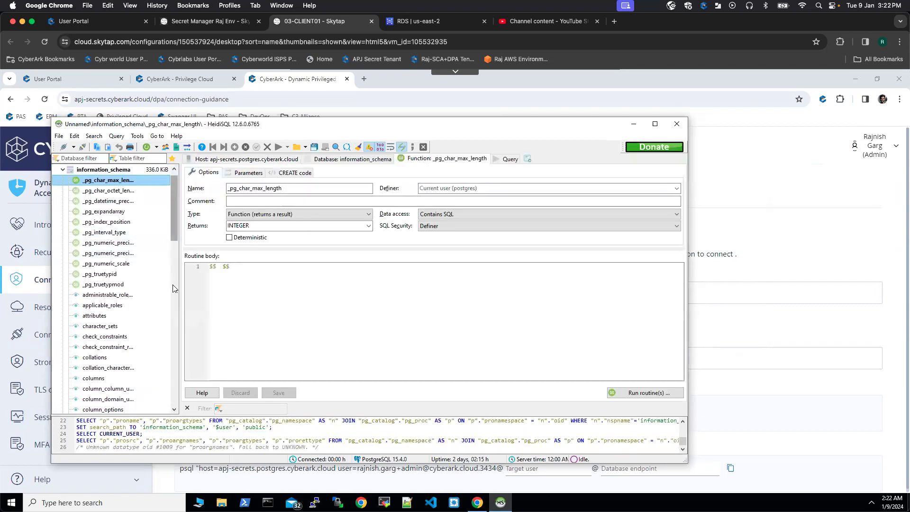
{"action": "scroll", "coordinate": [173, 282], "scroll_direction": "down", "scroll_amount": 19}
{"action": "left_click_drag", "start_coordinate": [172, 397], "coordinate": [172, 183]}
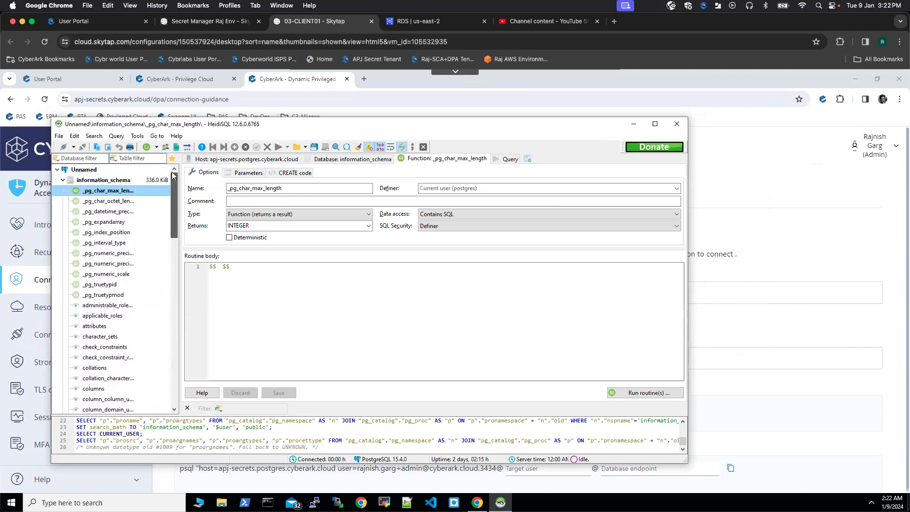
- Create a new blank query in the connected PostgreSQL session
{"action": "left_click", "coordinate": [117, 136]}
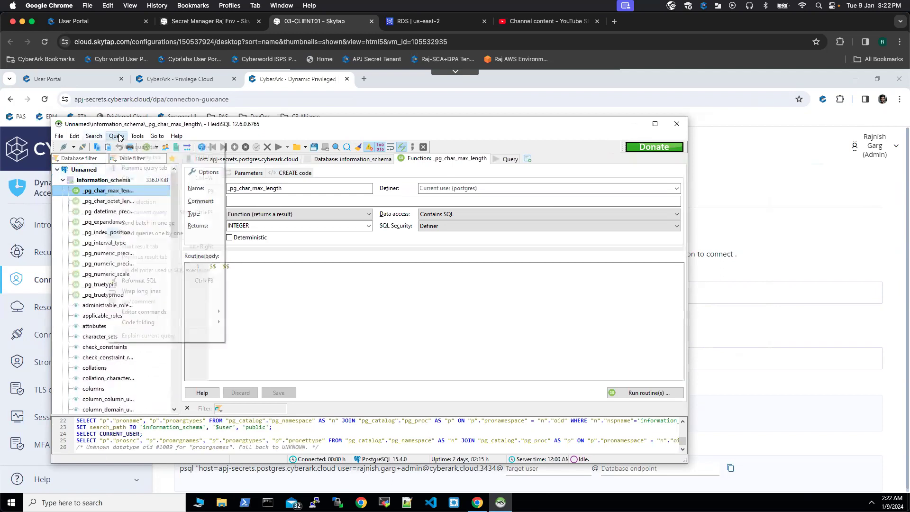
{"action": "left_click", "coordinate": [138, 147]}
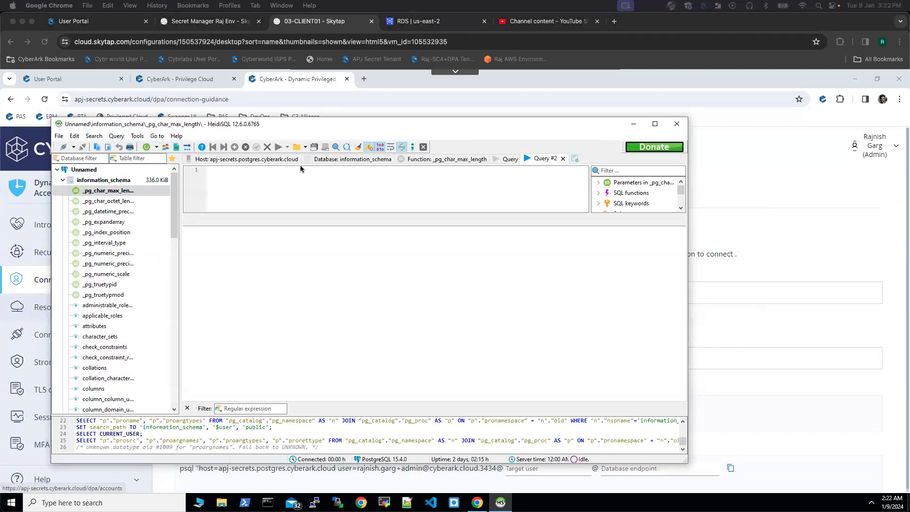
- Write the query SELECT CURRENT_USER; in the blank query editor and run it
{"action": "left_click", "coordinate": [273, 169]}
{"action": "type", "text": "sel"}
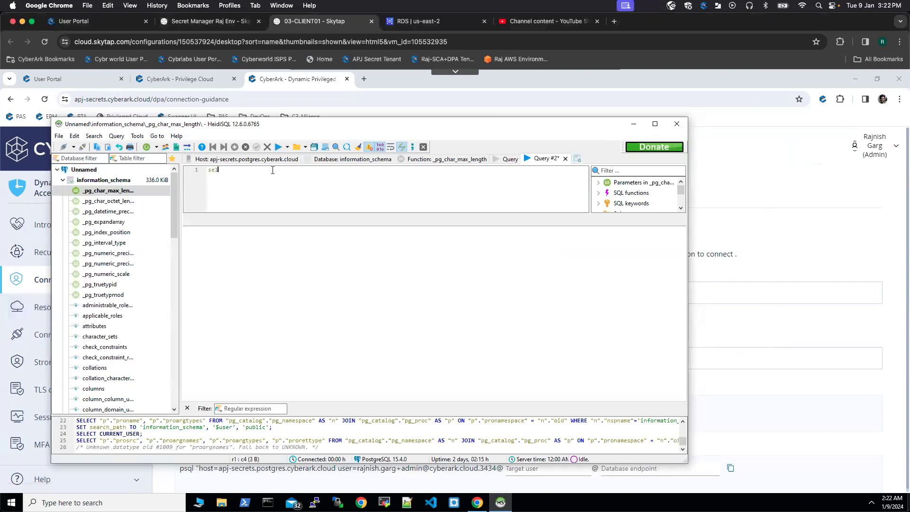
{"action": "key", "text": "ctrl+z"}
{"action": "type", "text": "SELECT current_user;"}
{"action": "left_click", "coordinate": [278, 147]}
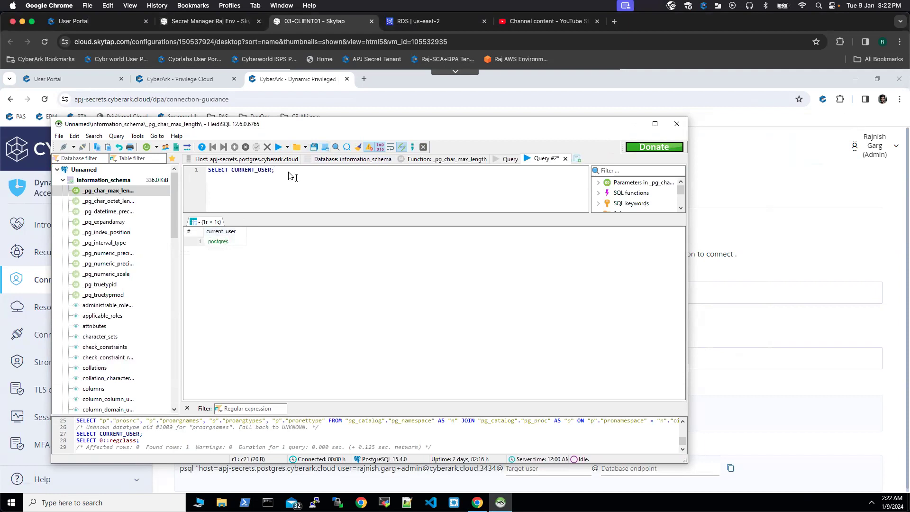
- Replace the query with SELECT COUNT(*) FROM pg_user; and run it
{"action": "key", "text": "BackSpace"}
{"action": "key", "text": "BackSpace"}
{"action": "key", "text": "BackSpace"}
{"action": "key", "text": "BackSpace"}
{"action": "key", "text": "BackSpace"}
{"action": "key", "text": "BackSpace"}
{"action": "key", "text": "BackSpace"}
{"action": "key", "text": "BackSpace"}
{"action": "key", "text": "BackSpace"}
{"action": "key", "text": "BackSpace"}
{"action": "key", "text": "BackSpace"}
{"action": "key", "text": "BackSpace"}
{"action": "key", "text": "BackSpace"}
{"action": "key", "text": "BackSpace"}
{"action": "key", "text": "BackSpace"}
{"action": "key", "text": "BackSpace"}
{"action": "key", "text": "BackSpace"}
{"action": "key", "text": "BackSpace"}
{"action": "key", "text": "BackSpace"}
{"action": "type", "text": "SELECT count(*)"}
{"action": "left_click", "coordinate": [279, 148]}
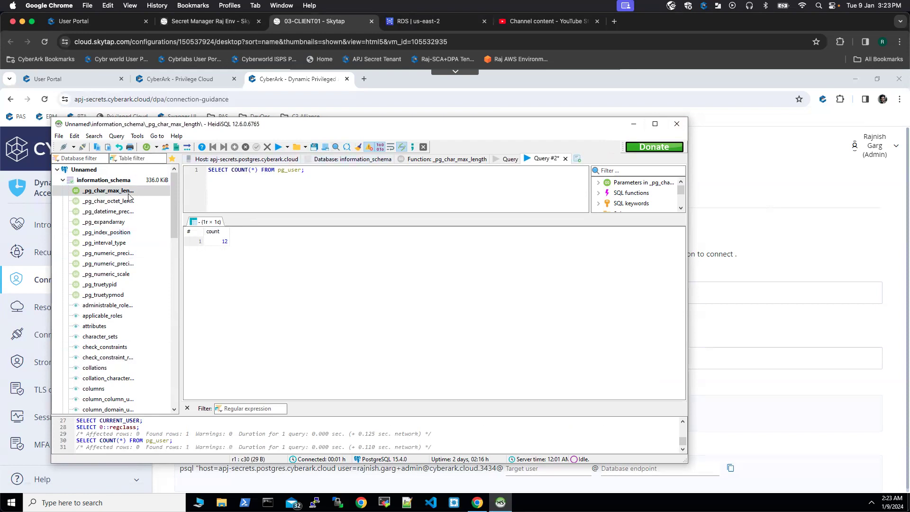
- Disconnect the PostgreSQL session and close HeidiSQL without saving the modified query
{"action": "left_click", "coordinate": [83, 171]}
{"action": "right_click", "coordinate": [83, 172]}
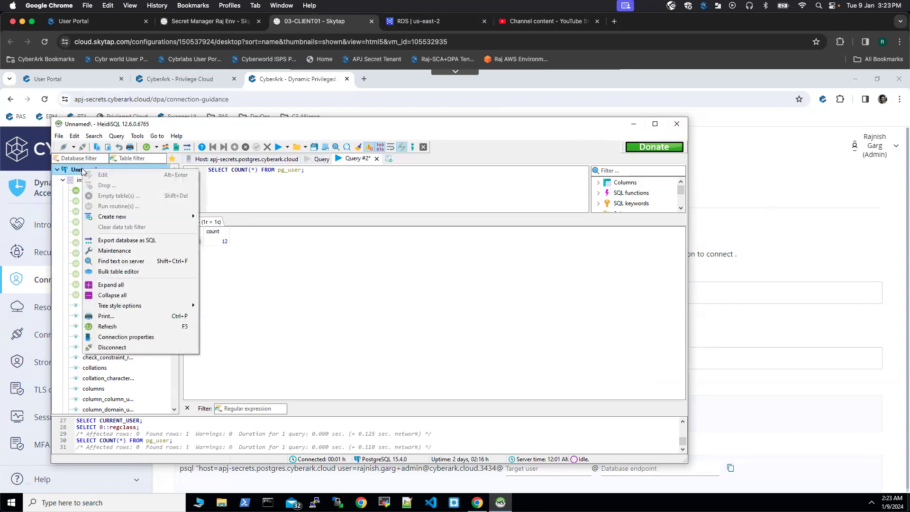
{"action": "left_click", "coordinate": [113, 348]}
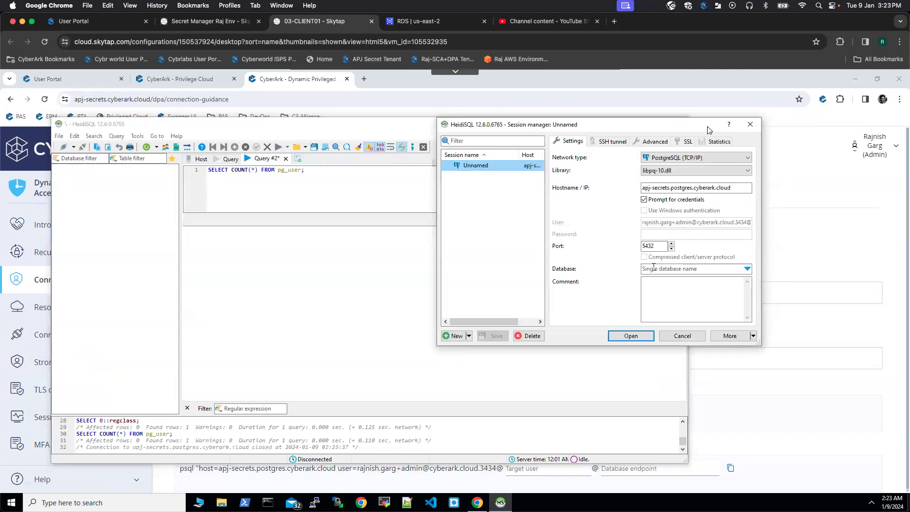
{"action": "left_click", "coordinate": [750, 124]}
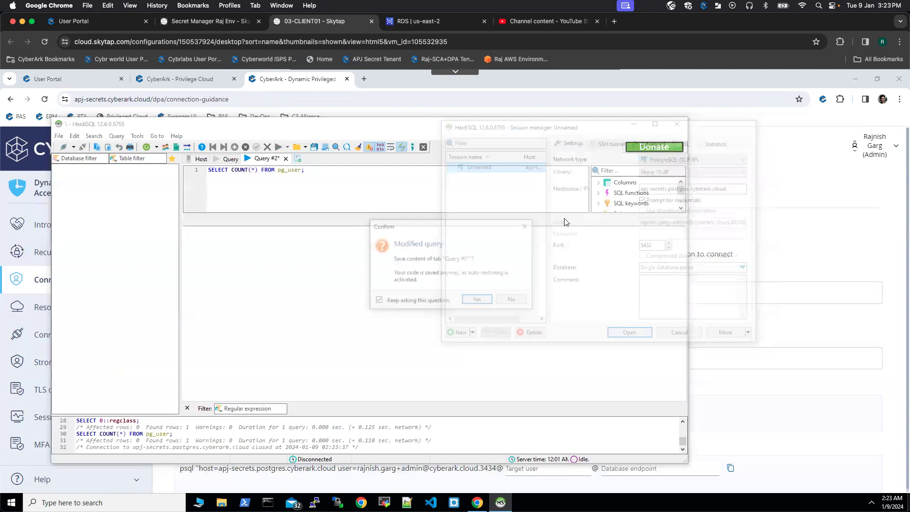
{"action": "left_click", "coordinate": [511, 299]}
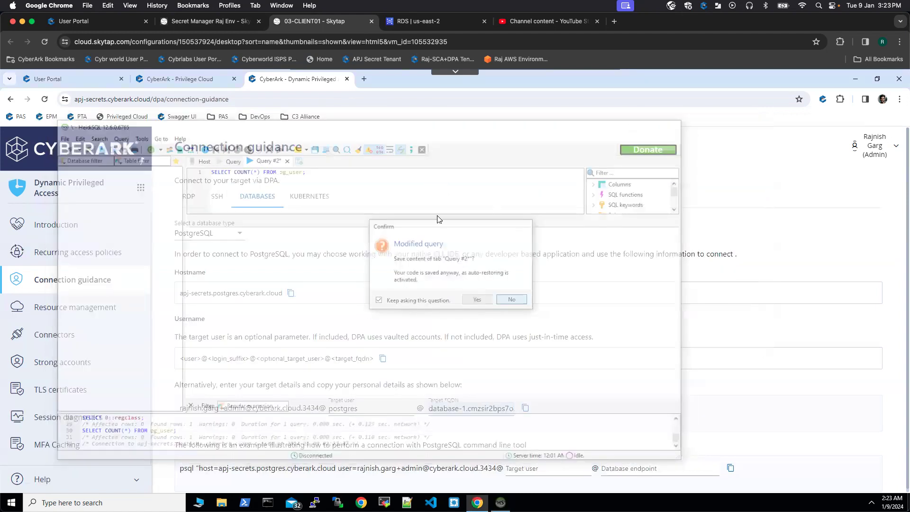
- Switch from Dynamic Privileged Access to the CyberArk Audit service, open session monitoring, and widen the Target column
{"action": "left_click", "coordinate": [141, 187]}
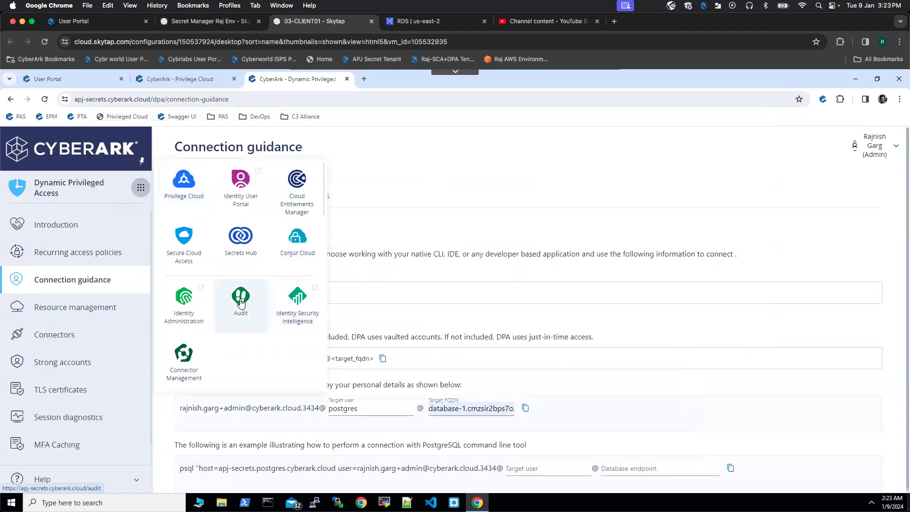
{"action": "left_click", "coordinate": [240, 303]}
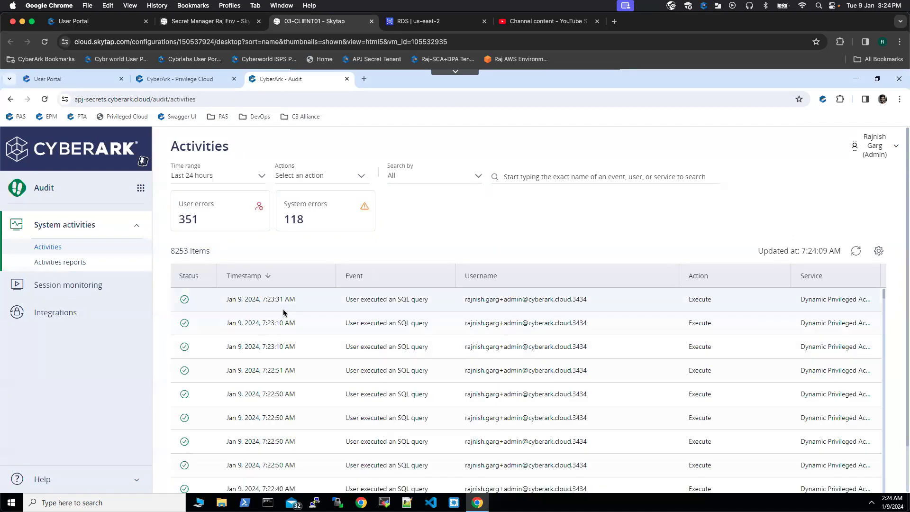
{"action": "left_click", "coordinate": [55, 290]}
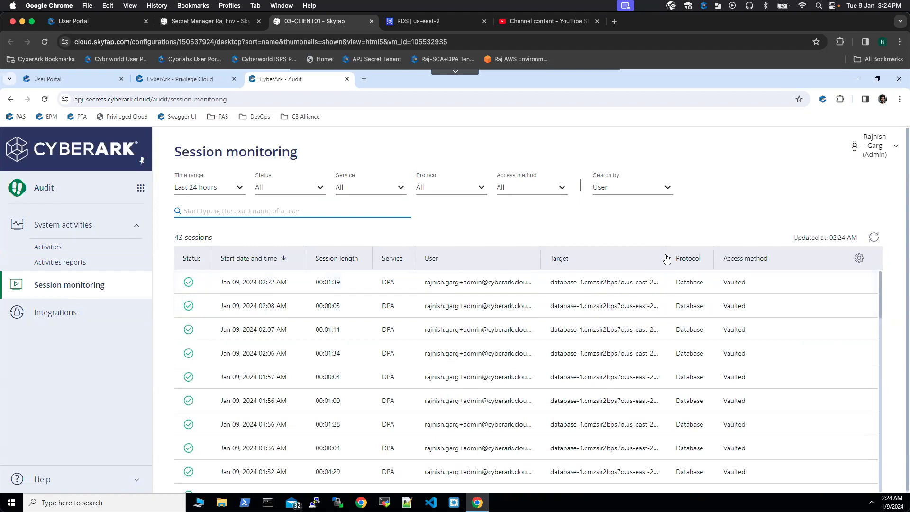
{"action": "left_click_drag", "start_coordinate": [672, 254], "coordinate": [694, 256]}
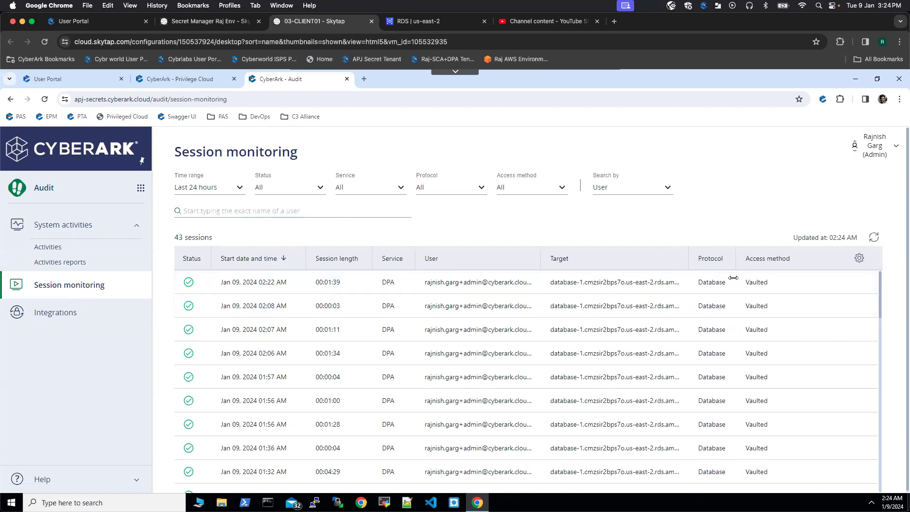
- Open the database session started Jan 09, 2024 02:22 AM and examine its details, including access method and user on target
{"action": "left_click", "coordinate": [278, 283]}
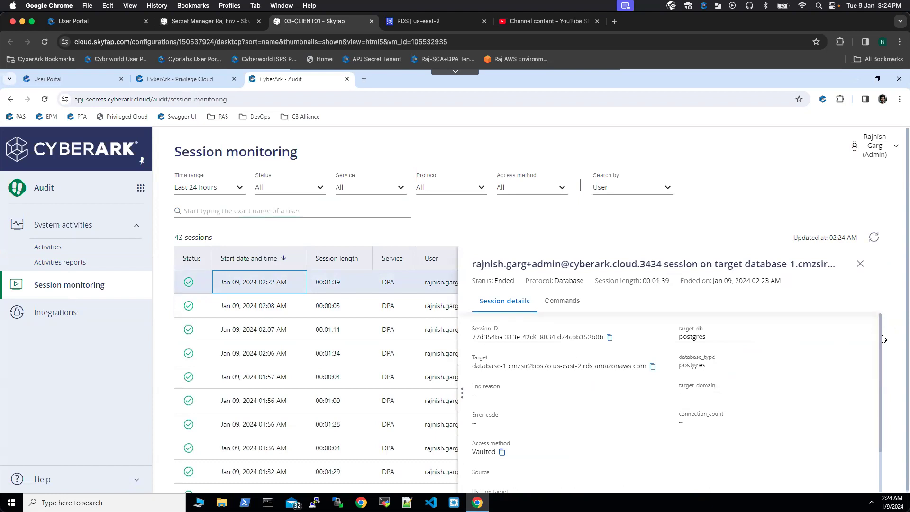
{"action": "left_click_drag", "start_coordinate": [881, 342], "coordinate": [883, 393]}
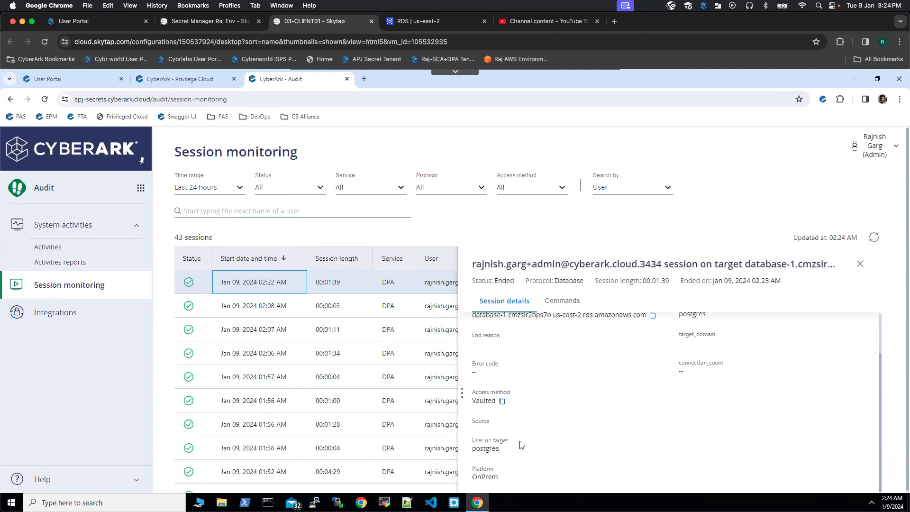
{"action": "left_click_drag", "start_coordinate": [881, 380], "coordinate": [867, 334]}
- Review the recorded commands of this session for the executed SQL queries, including SELECT CURRENT_USER and SELECT COUNT(*) FROM pg_user
{"action": "left_click", "coordinate": [564, 303]}
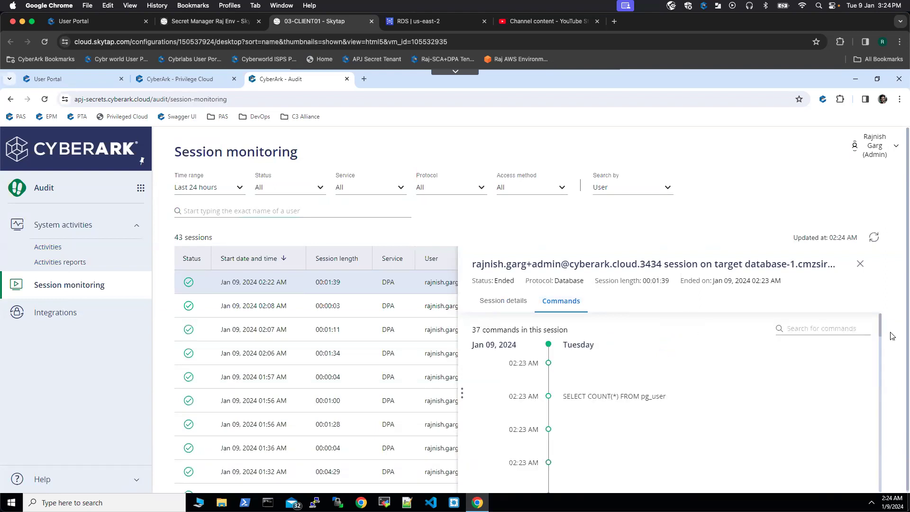
{"action": "left_click_drag", "start_coordinate": [879, 336], "coordinate": [880, 346]}
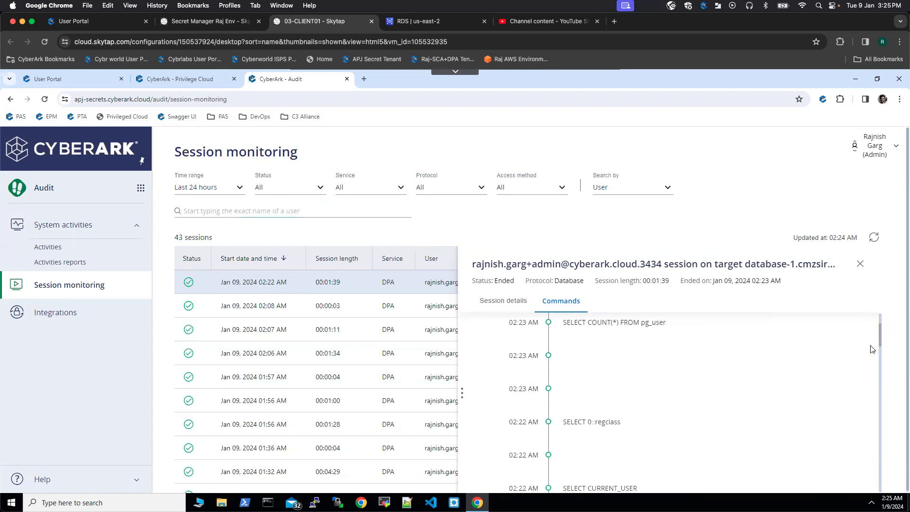
{"action": "left_click_drag", "start_coordinate": [880, 351], "coordinate": [880, 360]}
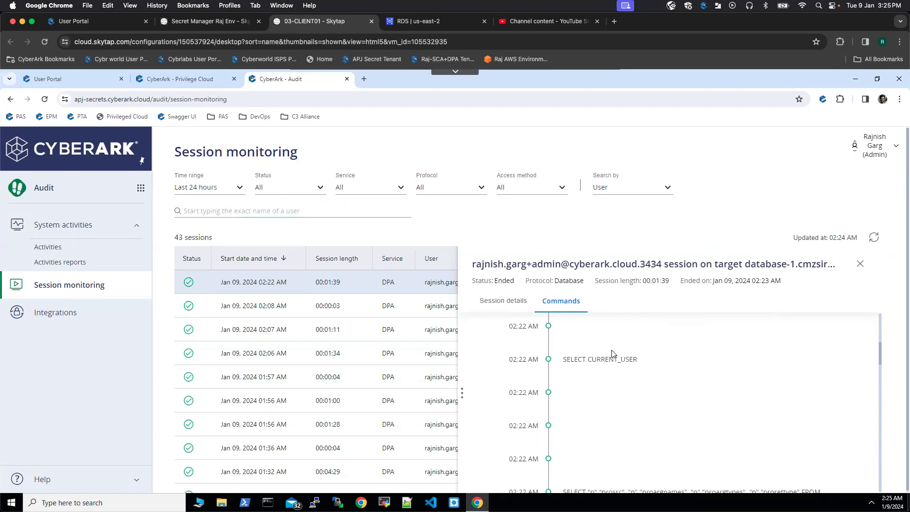
{"action": "left_click_drag", "start_coordinate": [882, 358], "coordinate": [880, 312]}
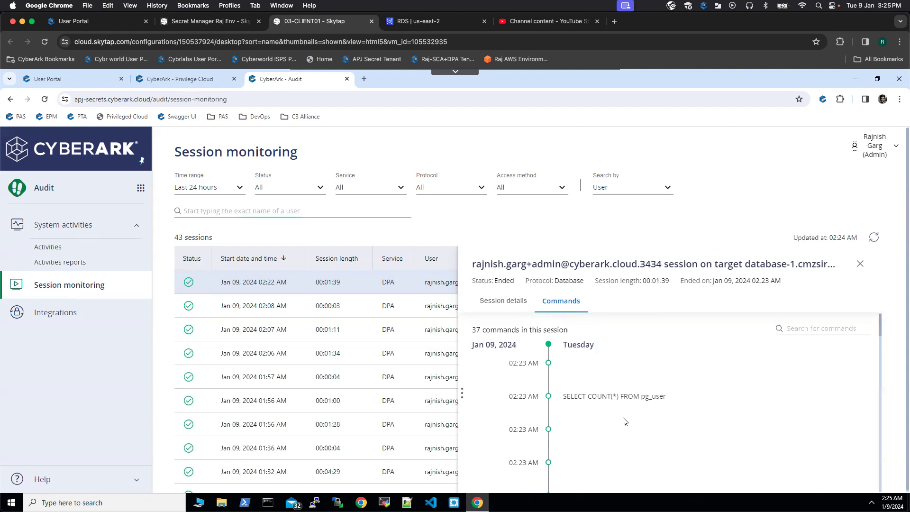